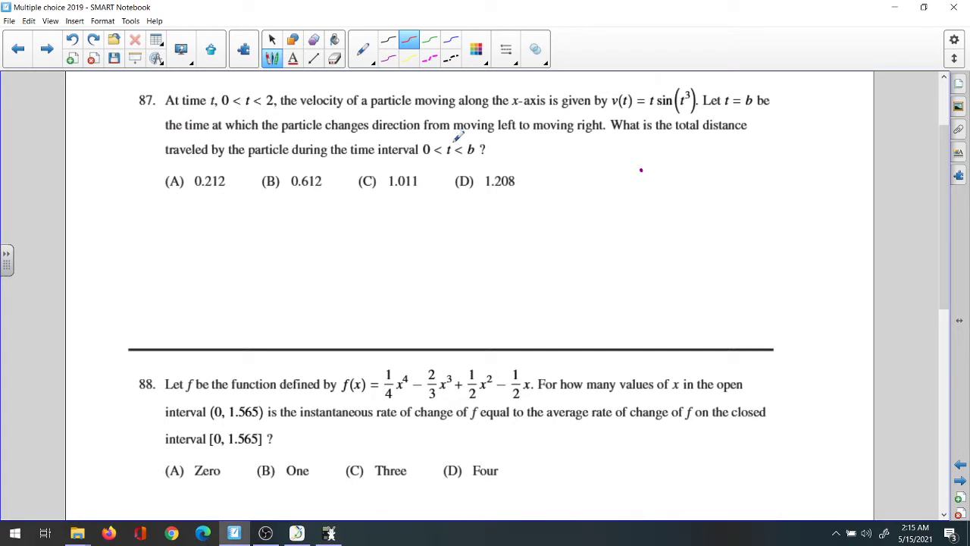
Switch to the Wabbitemu calculator, turn it on and clear the Y1 equation.
click(322, 535)
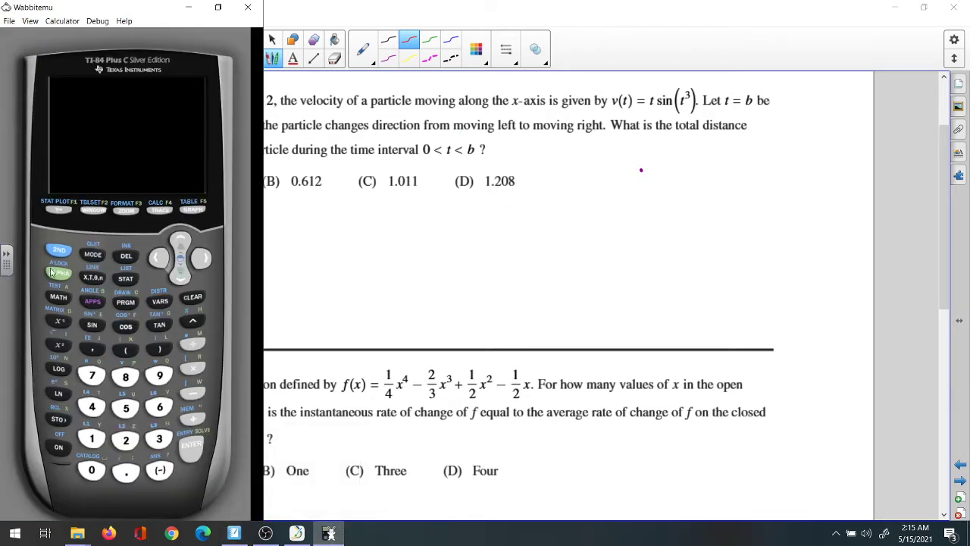
click(58, 447)
click(58, 210)
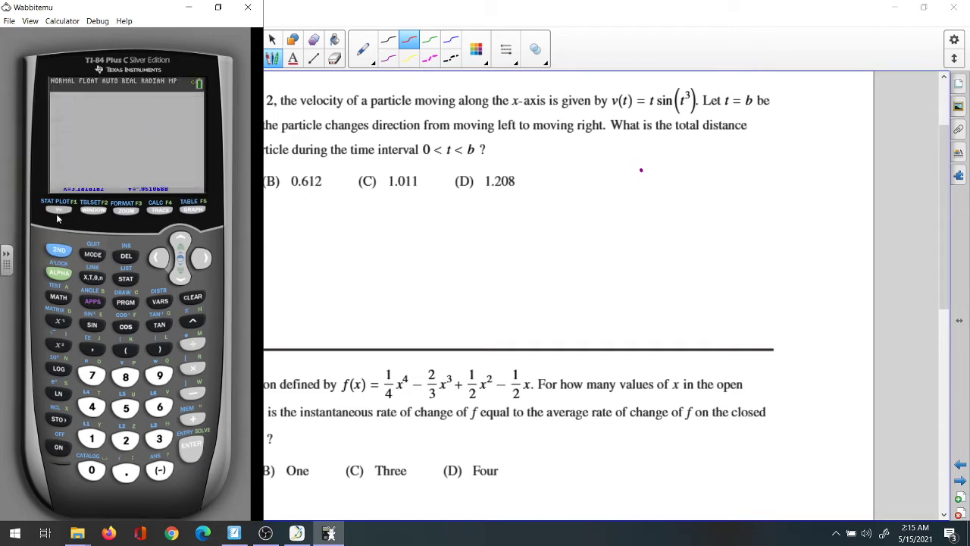
click(192, 297)
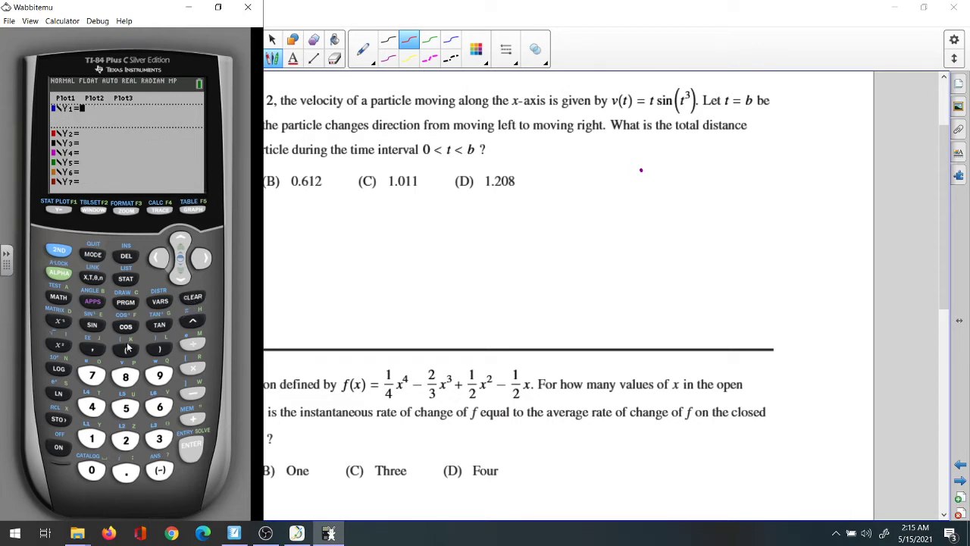
Enter Xsin(X^3) as the Y1 equation and graph it.
click(88, 279)
click(92, 326)
click(91, 281)
click(193, 321)
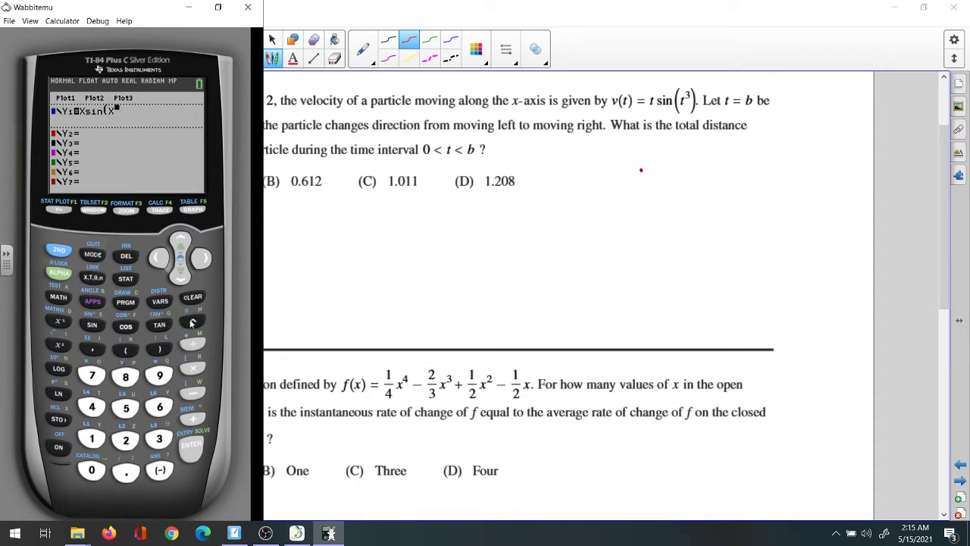
click(160, 441)
click(202, 257)
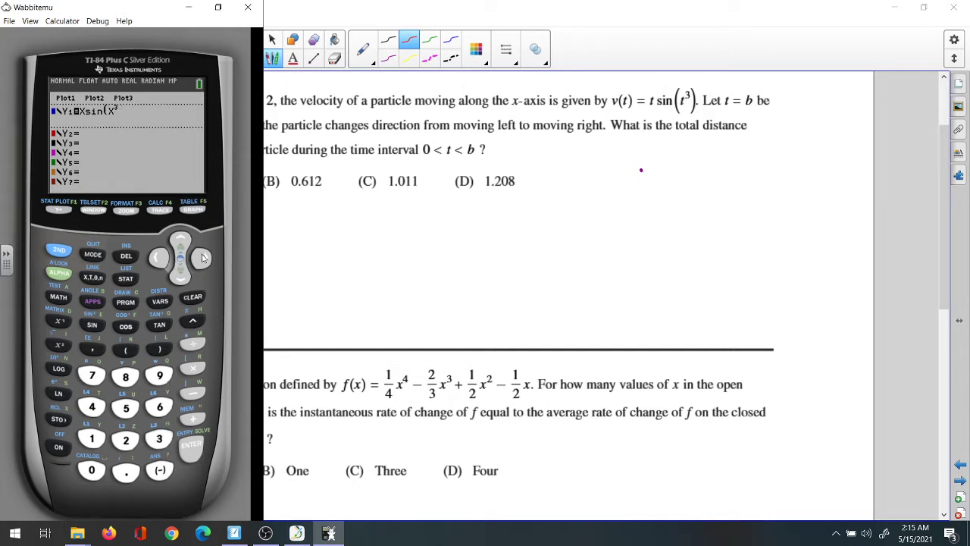
click(159, 349)
click(192, 210)
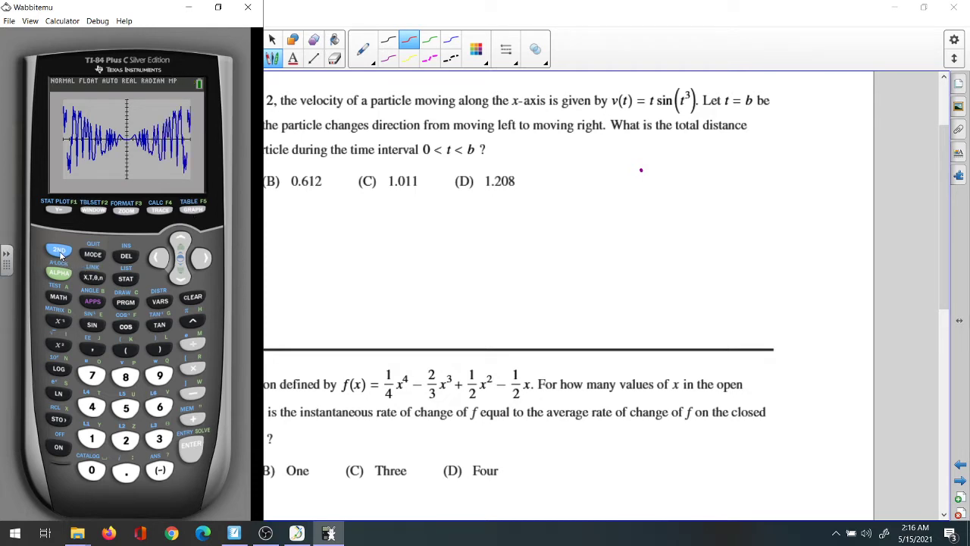
Start a Zoom Box on the graph and place its first corner at X = 0, Y about 1.8.
click(123, 212)
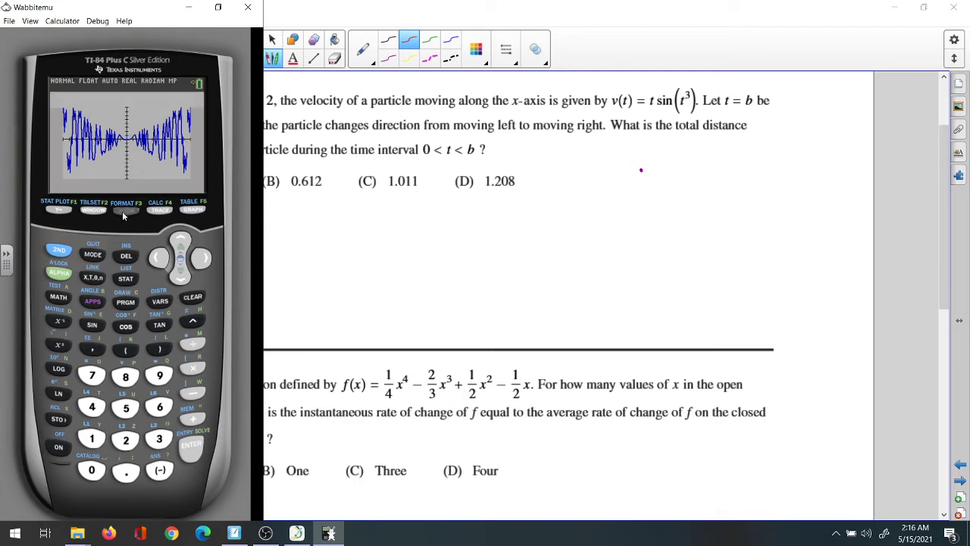
click(194, 447)
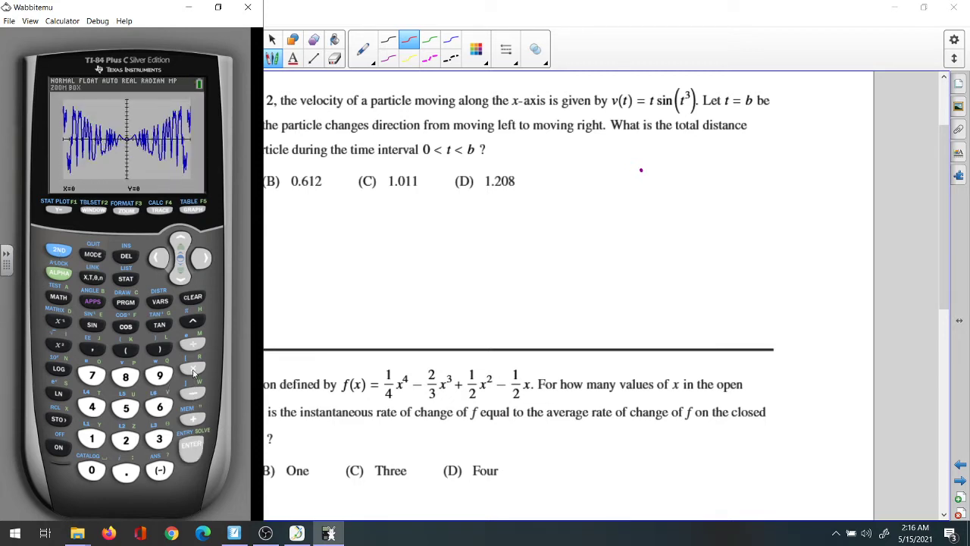
click(180, 241)
click(179, 241)
click(180, 241)
click(180, 241)
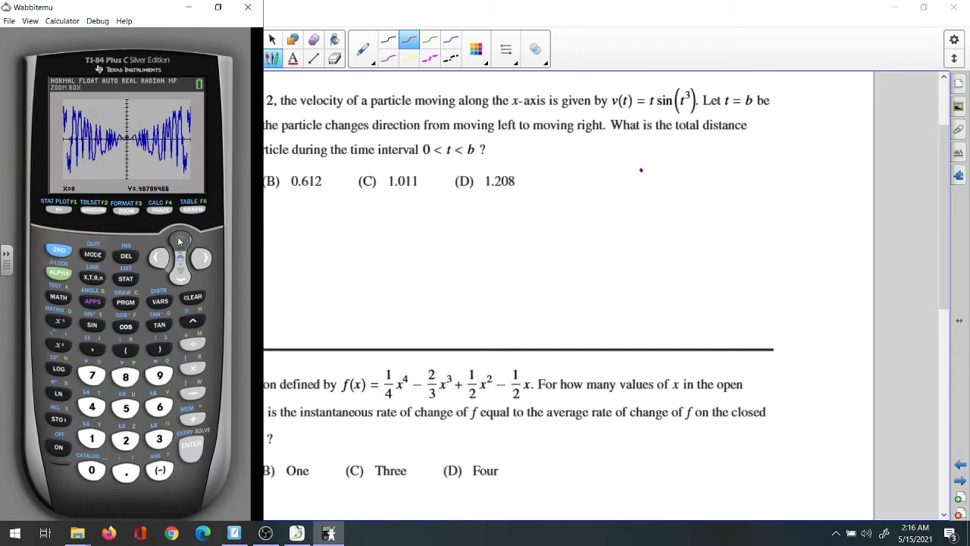
click(179, 241)
click(179, 241)
click(180, 240)
click(180, 241)
click(179, 240)
click(180, 241)
click(180, 241)
click(180, 241)
click(180, 241)
click(180, 241)
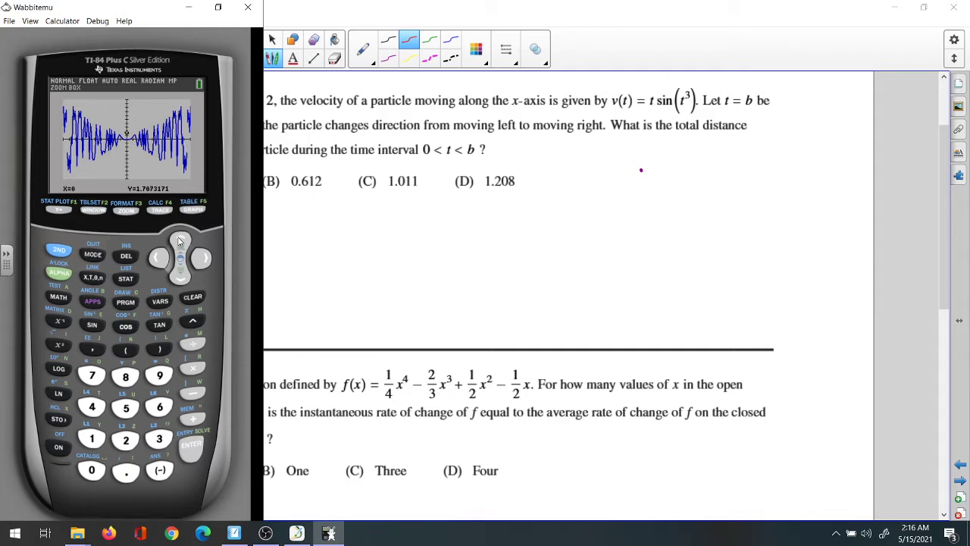
click(179, 241)
Place the zoom box's opposite corner at about X = 3.94, Y = -2.8 and zoom into it.
click(174, 282)
click(175, 282)
click(174, 281)
click(174, 281)
click(201, 260)
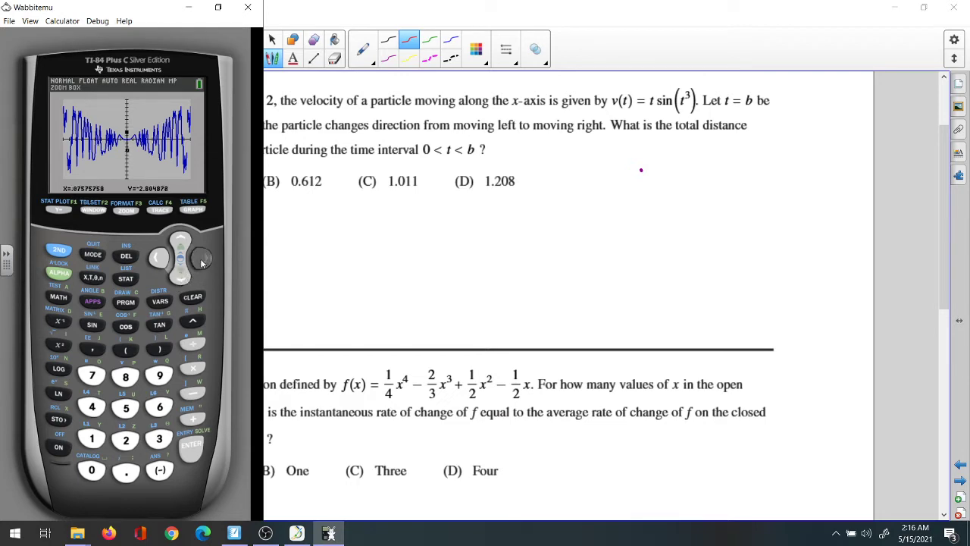
click(201, 260)
click(202, 260)
click(160, 259)
click(160, 260)
click(160, 260)
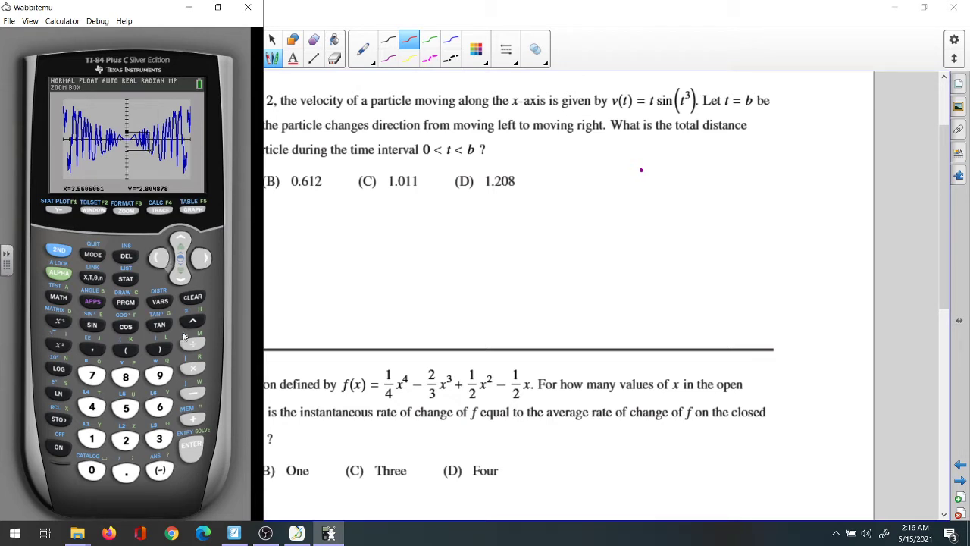
click(202, 260)
click(202, 260)
click(201, 260)
click(202, 260)
click(202, 260)
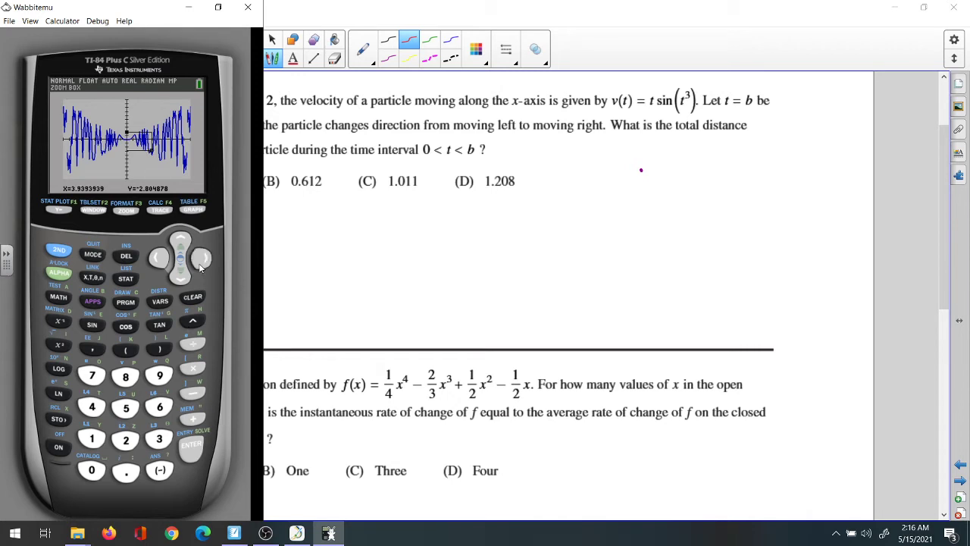
click(182, 456)
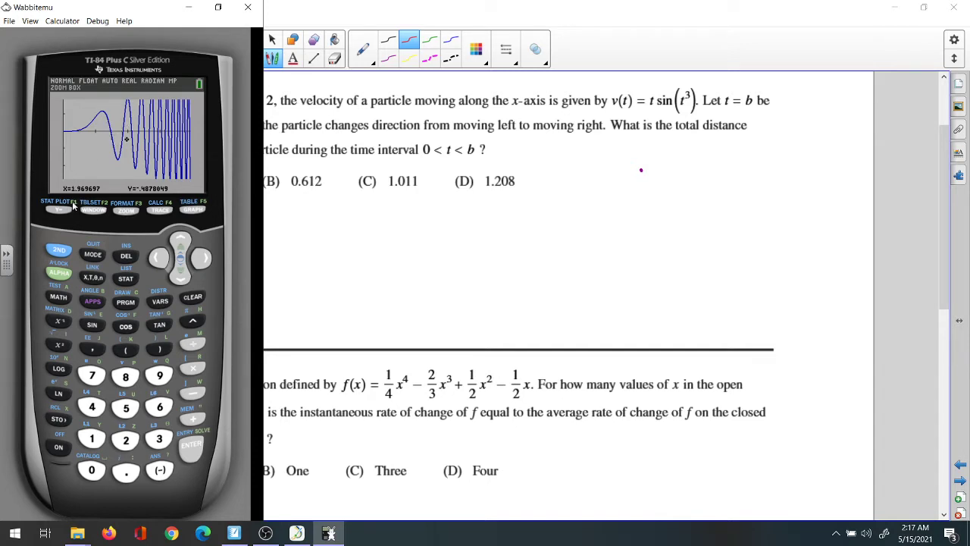
Trace the Y1 curve to the point near X = 1.82, just before it crosses the x-axis from below.
click(159, 214)
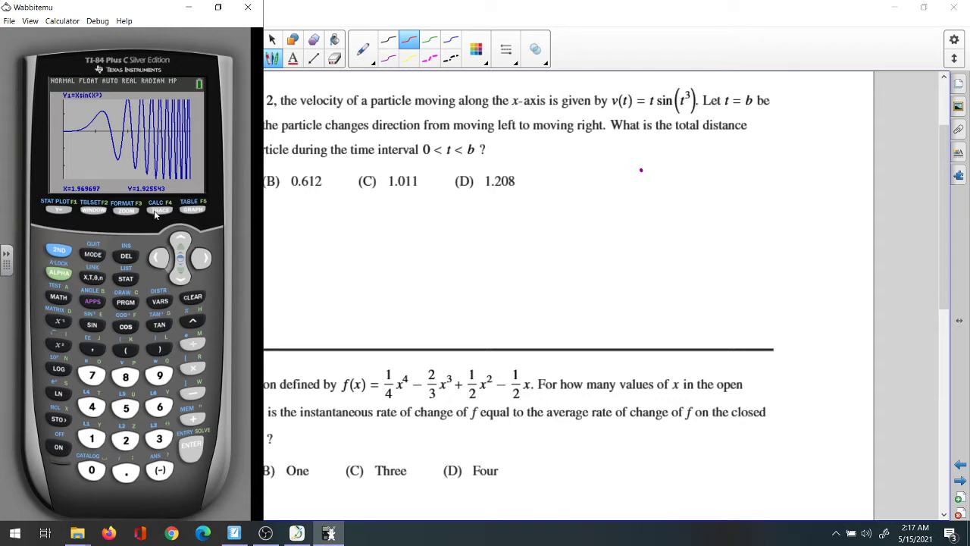
click(202, 258)
click(202, 259)
click(157, 259)
click(158, 260)
click(158, 260)
click(158, 260)
click(158, 260)
click(201, 258)
Calculate the zero of Y1 using a left bound of about 1.79 and a right bound just past the upward crossing.
click(60, 251)
click(159, 211)
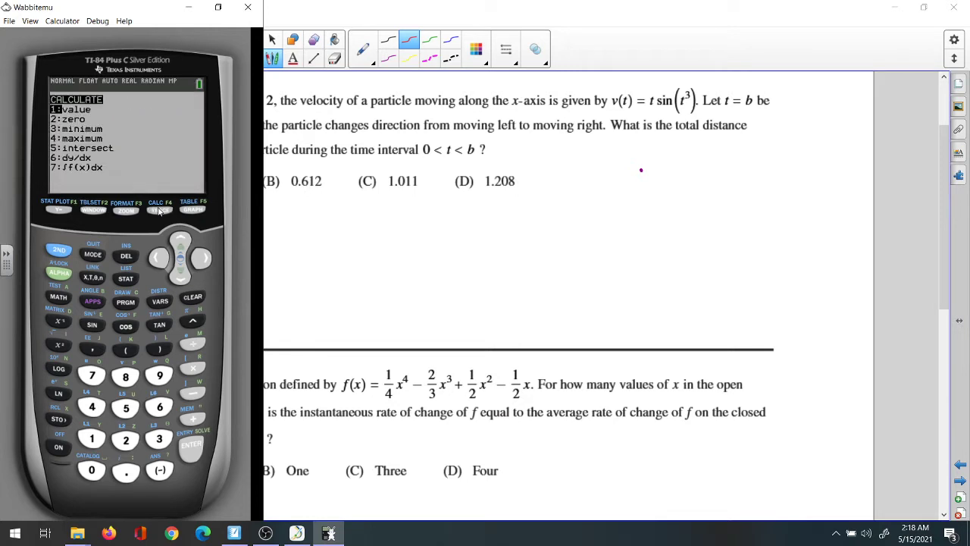
click(126, 440)
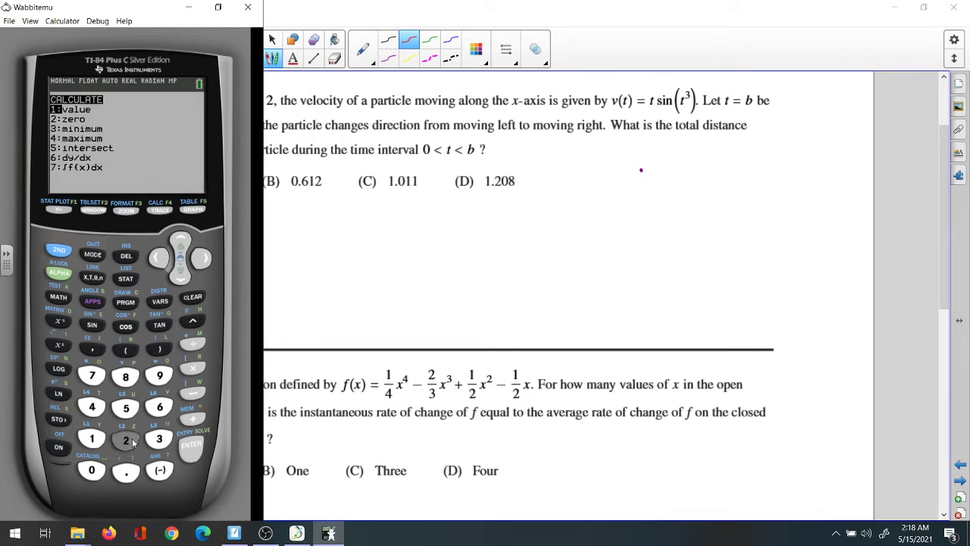
click(160, 259)
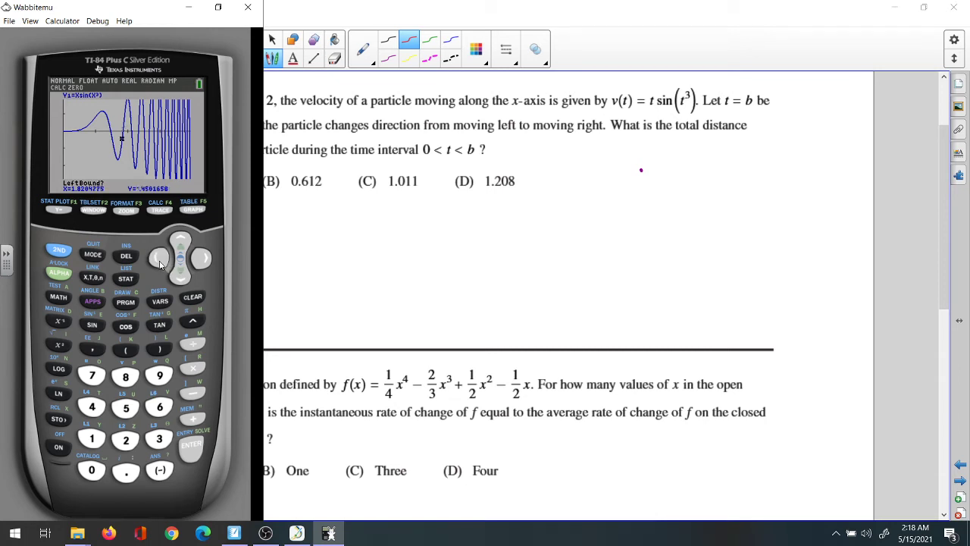
click(160, 260)
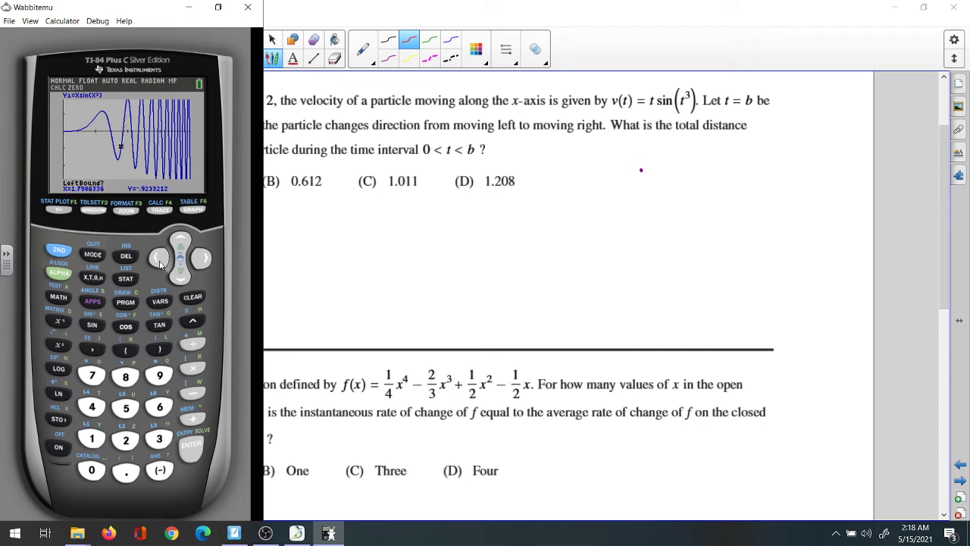
click(190, 449)
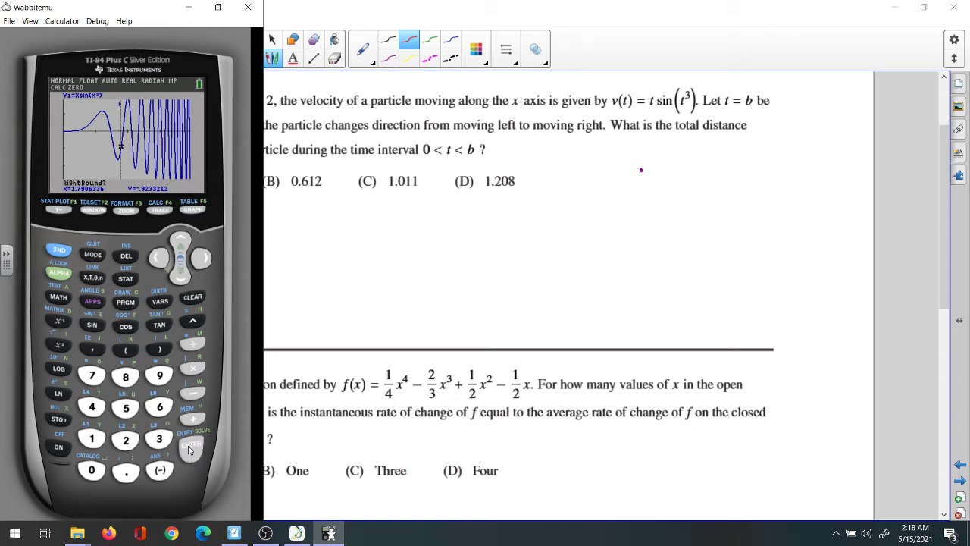
click(198, 265)
click(198, 265)
click(190, 447)
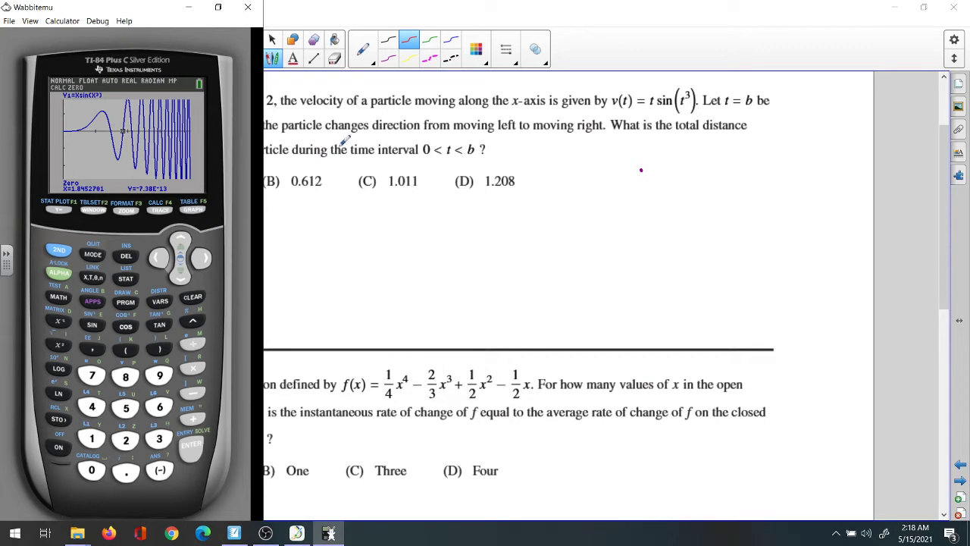
In SMART Notebook, handwrite b = 1.84527 in purple beside problem 87 and circle "total distance" in the question.
click(388, 61)
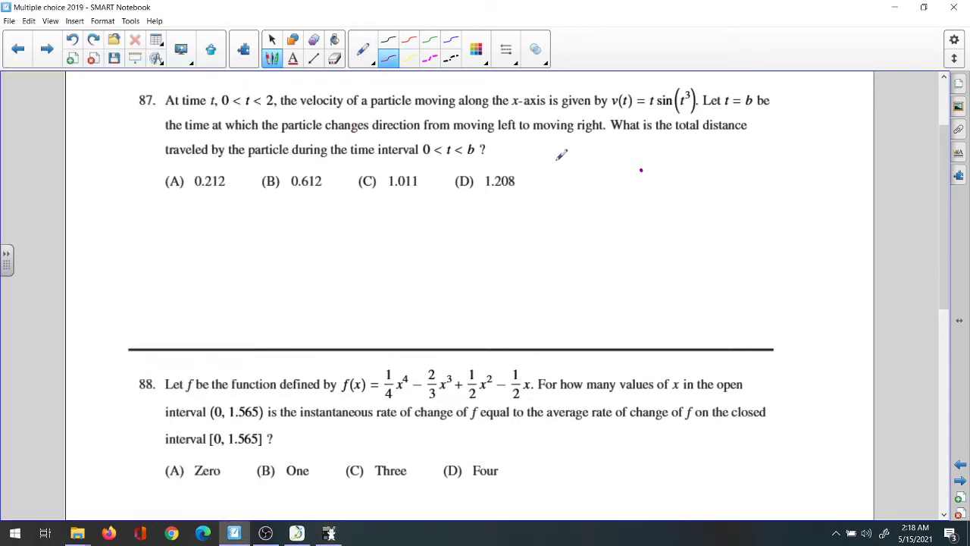
mouse_move(601, 148)
mouse_down()
mouse_move(621, 156)
mouse_move(679, 143)
mouse_up()
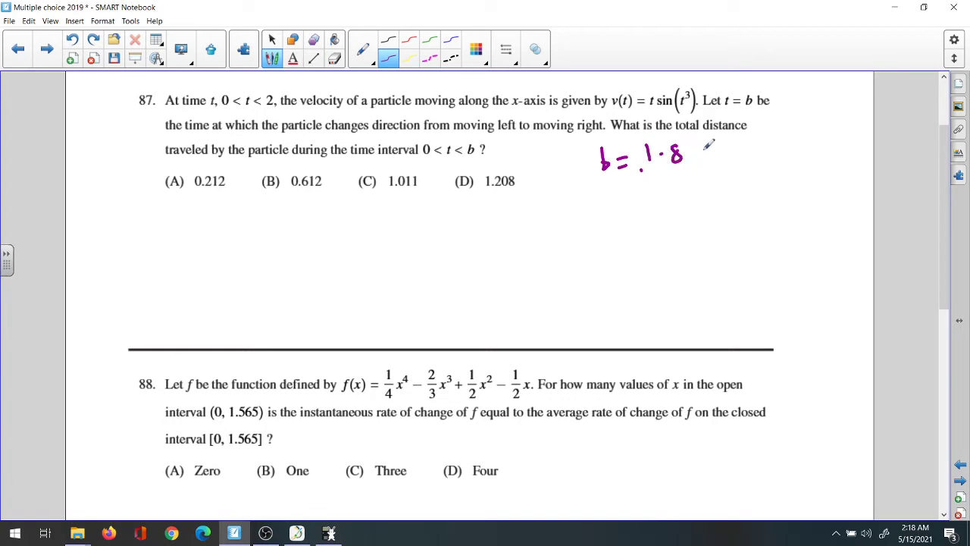
mouse_move(695, 144)
mouse_down()
mouse_move(704, 159)
mouse_move(747, 154)
mouse_up()
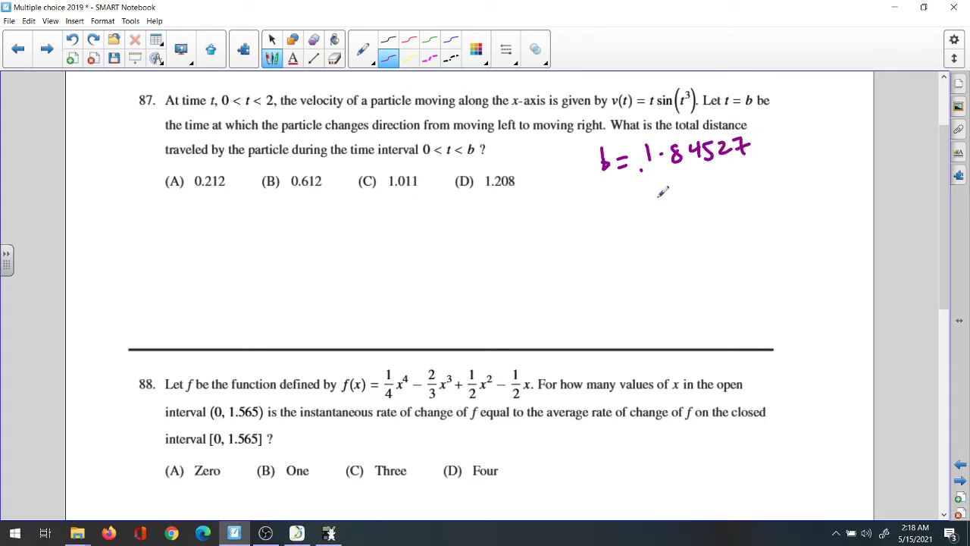
click(328, 532)
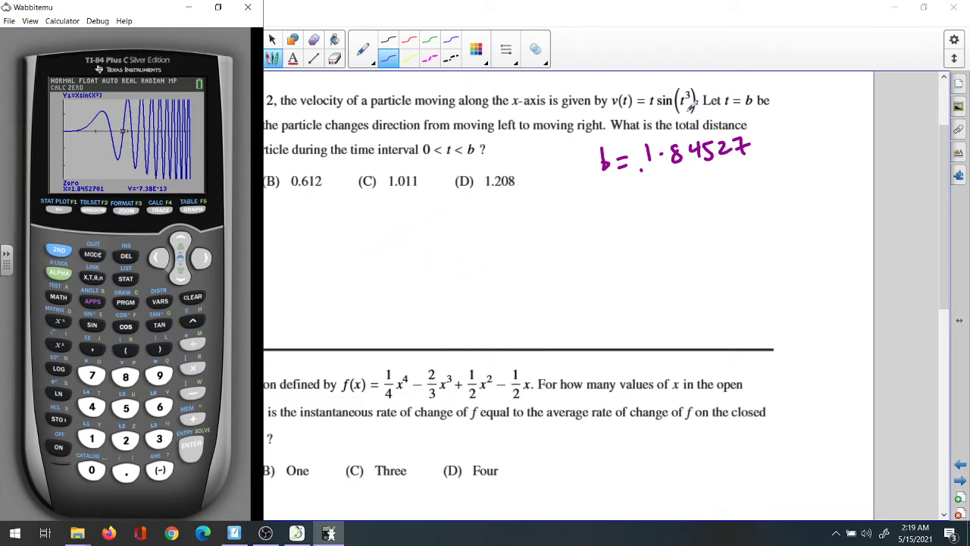
mouse_move(733, 115)
mouse_down()
mouse_move(674, 115)
mouse_move(701, 131)
mouse_move(726, 127)
mouse_up()
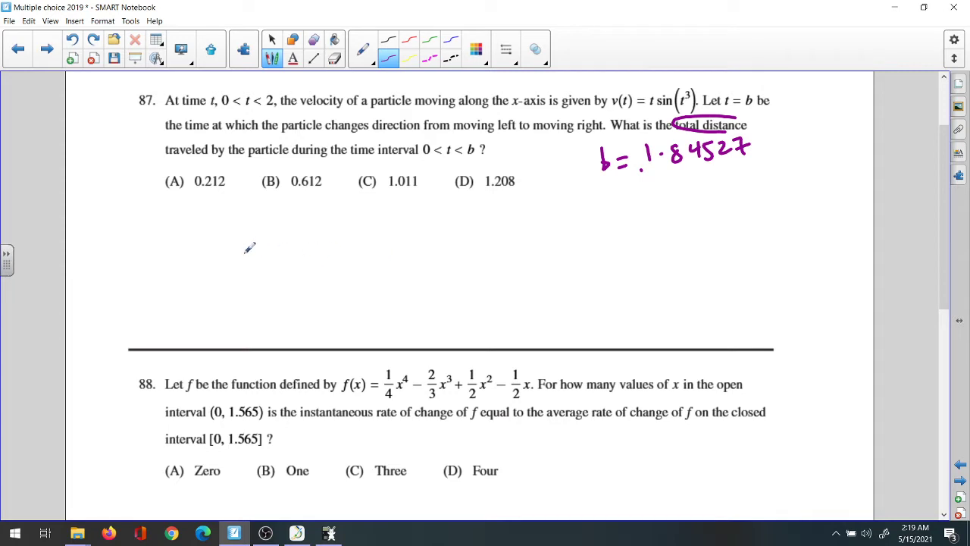
Handwrite an integral sign with limits 0 and 1.84527 below the answer choices and move it to the middle of the page.
mouse_move(231, 218)
mouse_down()
mouse_move(220, 255)
mouse_move(203, 266)
mouse_move(209, 262)
mouse_up()
mouse_move(236, 204)
mouse_down()
mouse_move(237, 213)
mouse_move(258, 201)
mouse_move(272, 212)
mouse_move(306, 209)
mouse_up()
click(245, 211)
drag(308, 199, 312, 210)
click(272, 46)
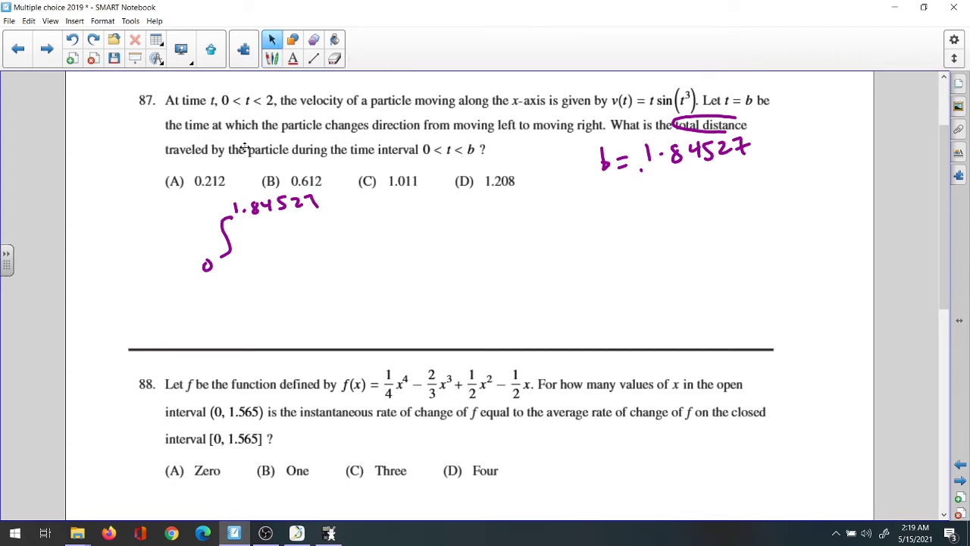
drag(245, 209, 408, 227)
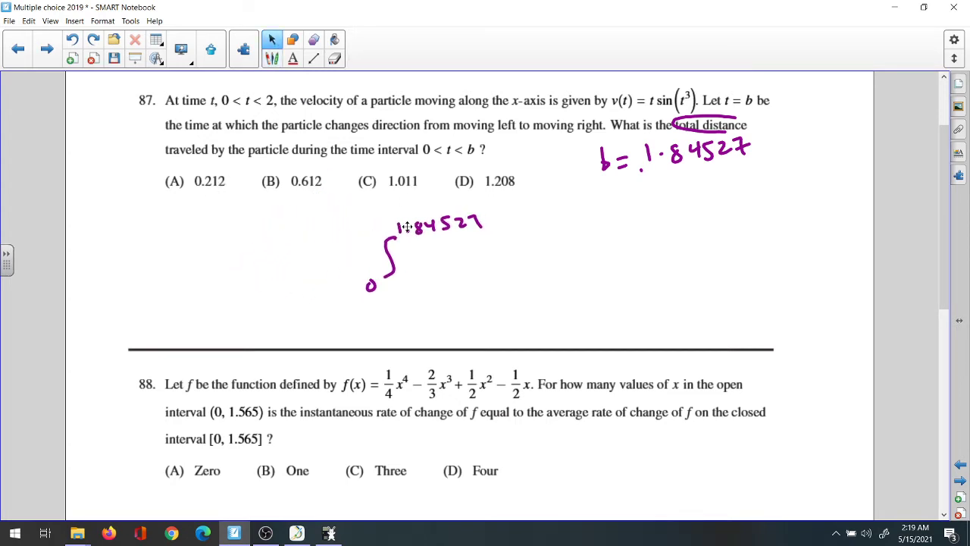
Handwrite the integrand |t sin(t³)| dt in purple after the integral sign.
click(272, 59)
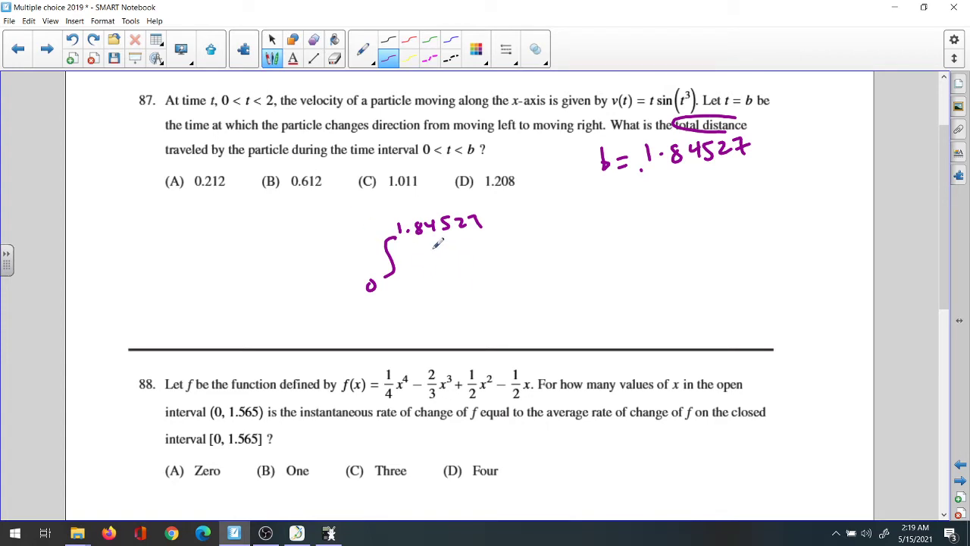
mouse_move(433, 246)
mouse_down()
mouse_move(433, 280)
mouse_move(454, 257)
mouse_move(498, 251)
mouse_move(503, 268)
mouse_move(526, 256)
mouse_up()
mouse_move(529, 242)
mouse_down()
mouse_move(556, 266)
mouse_move(556, 278)
mouse_move(577, 249)
mouse_move(598, 266)
mouse_up()
drag(590, 258, 604, 256)
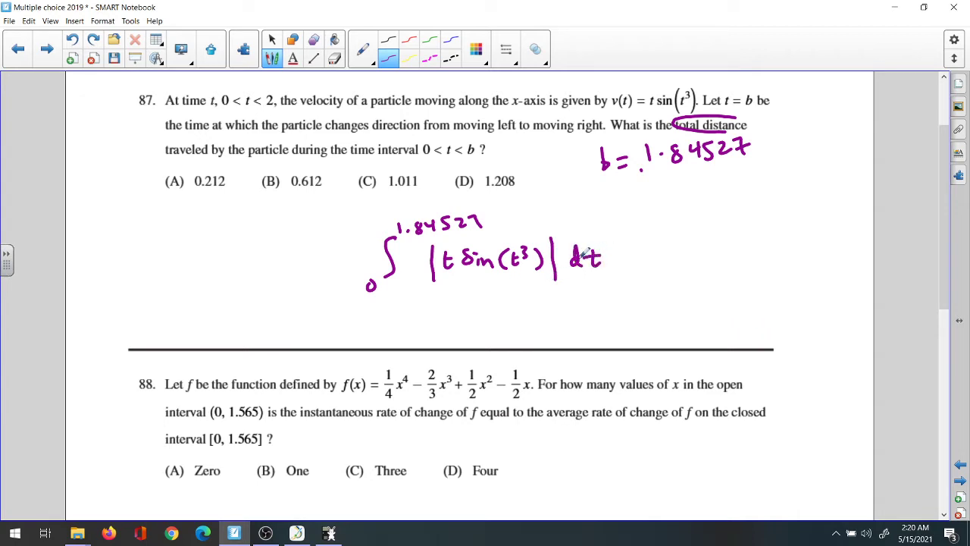
Switch to the Wabbitemu calculator and insert an absolute value template in front of Xsin(X^3) in the Y1 equation.
click(328, 532)
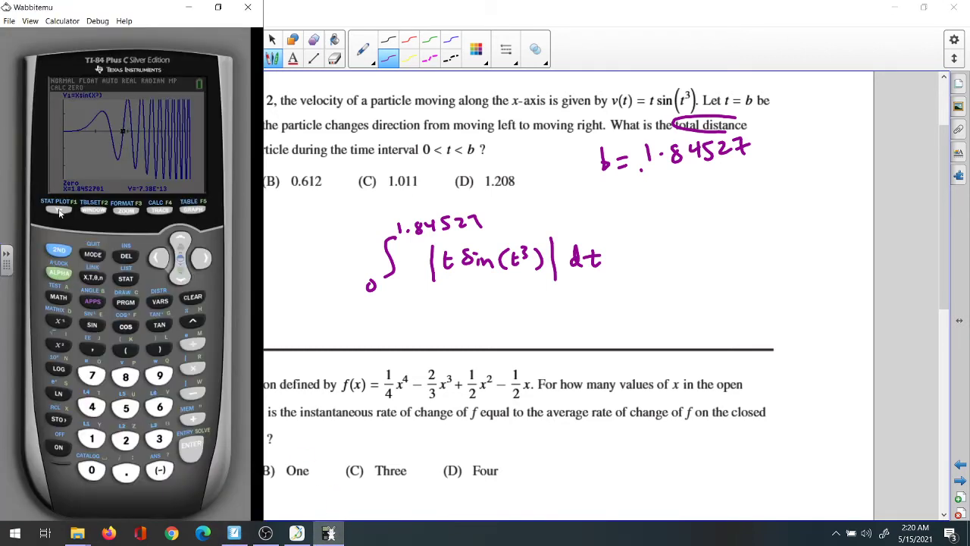
click(58, 211)
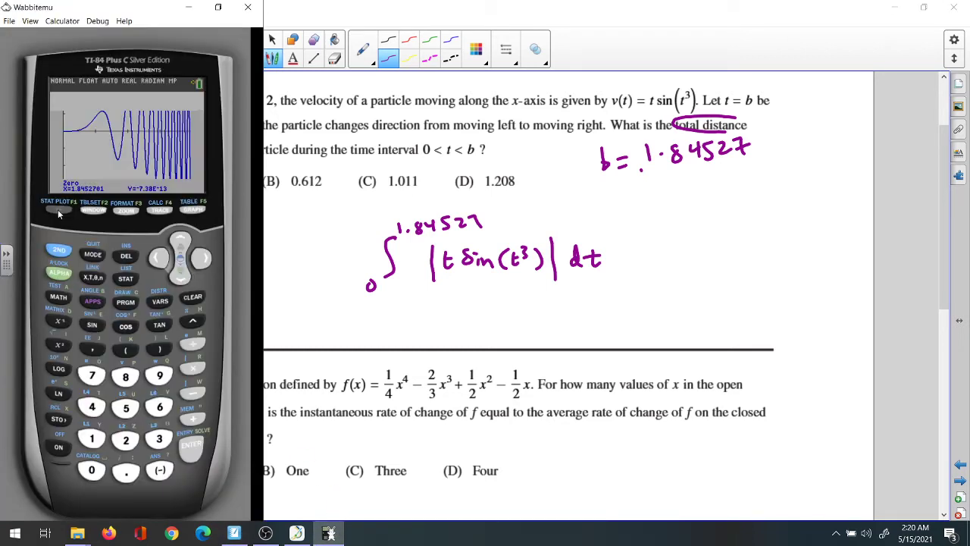
click(58, 253)
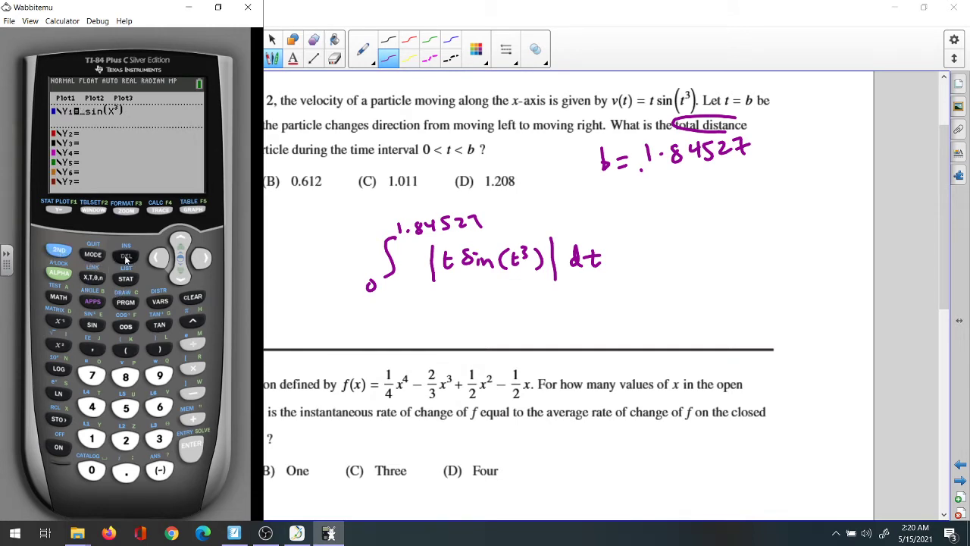
click(59, 251)
click(89, 470)
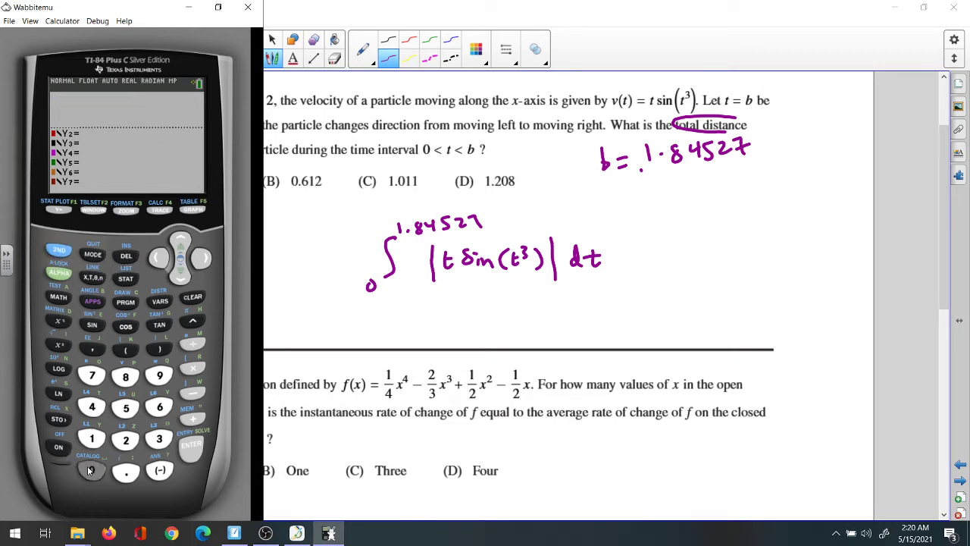
click(190, 449)
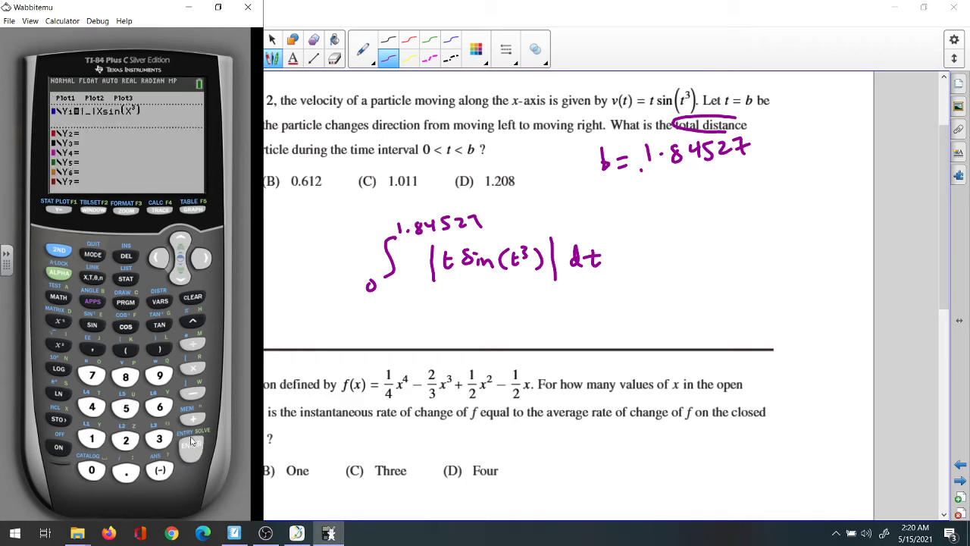
Clear the Y1 equation and insert an empty absolute value template from the catalog.
click(203, 260)
click(204, 260)
click(159, 259)
click(193, 300)
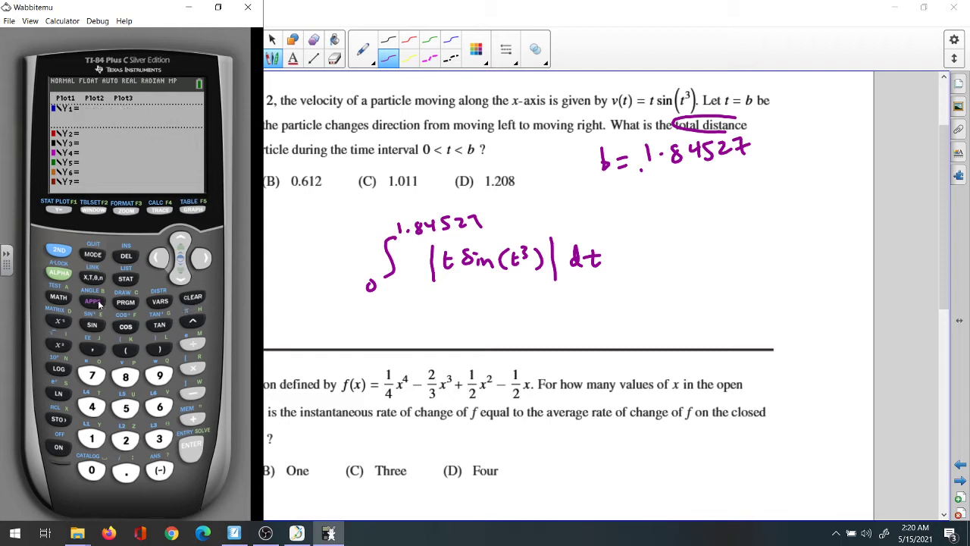
click(91, 471)
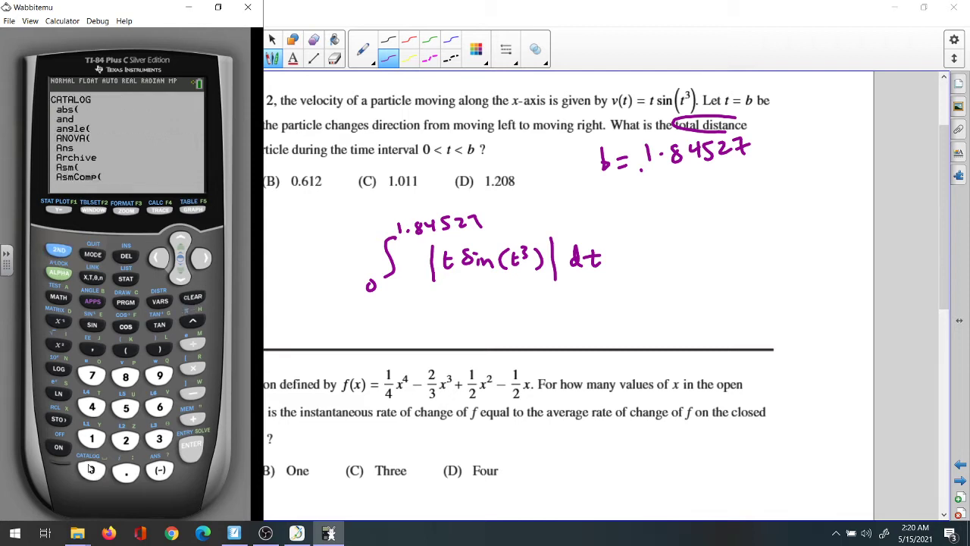
click(191, 452)
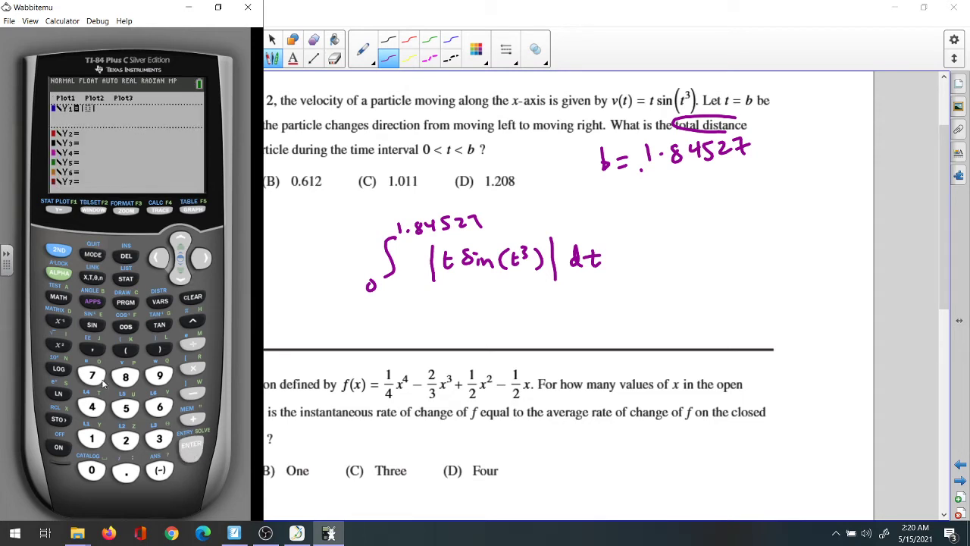
Enter Xsin(X^3) inside the absolute value bars of Y1 and graph the function.
click(92, 278)
click(92, 325)
click(92, 278)
click(192, 320)
click(159, 441)
click(205, 260)
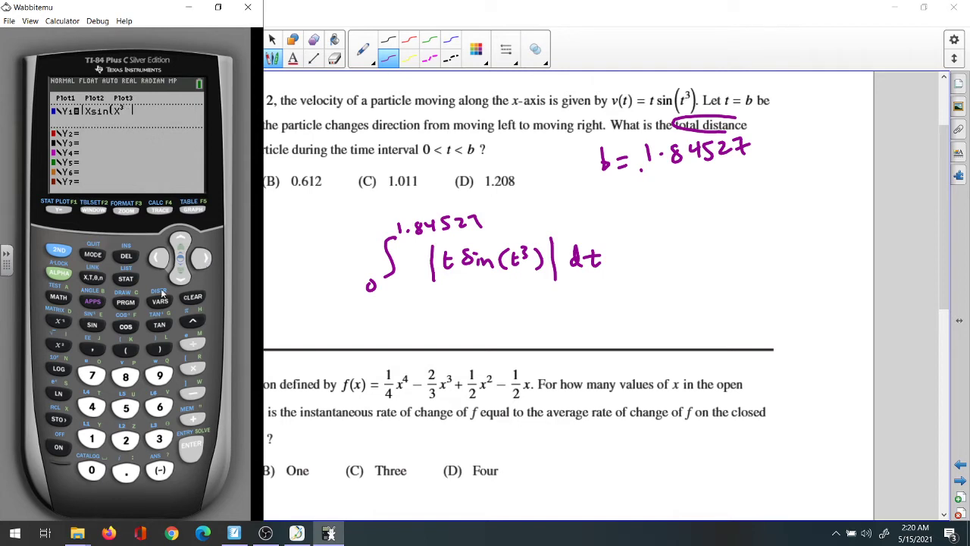
click(159, 348)
click(203, 260)
click(191, 211)
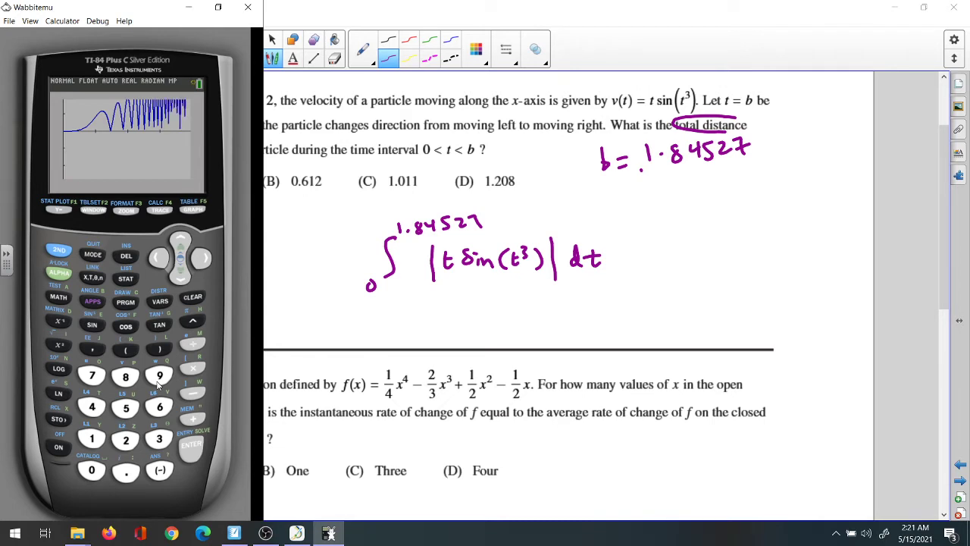
Start the integral calculation on the graph of Y1 with a lower limit of 0.
click(59, 251)
click(159, 211)
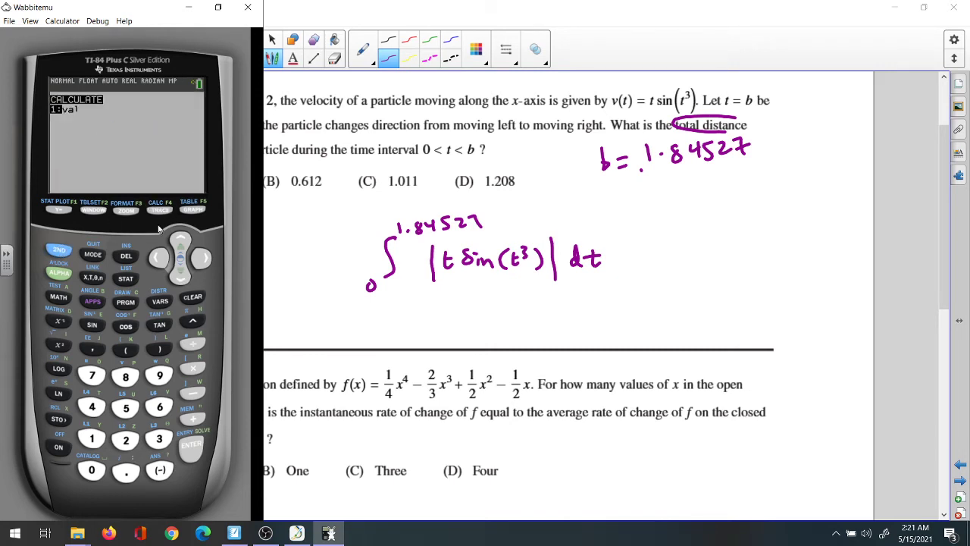
click(90, 379)
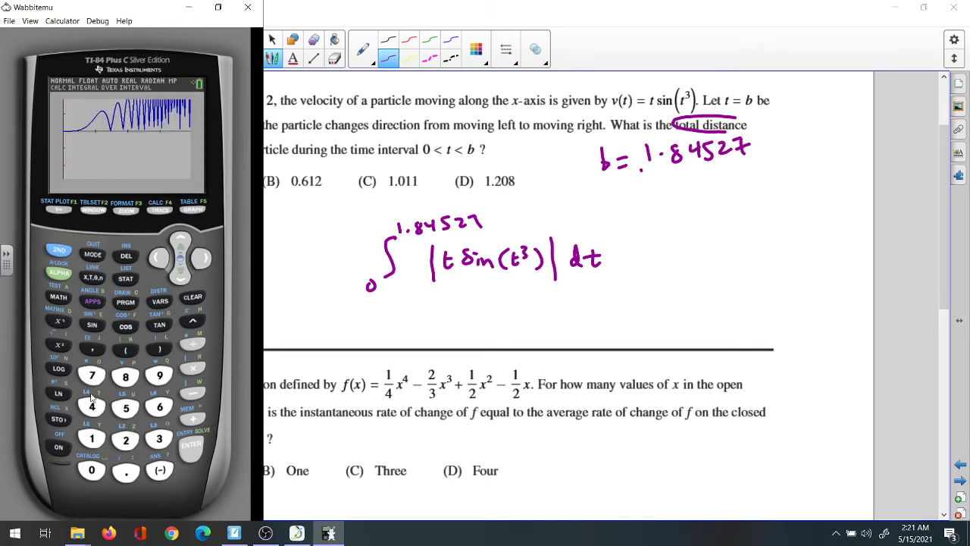
click(92, 471)
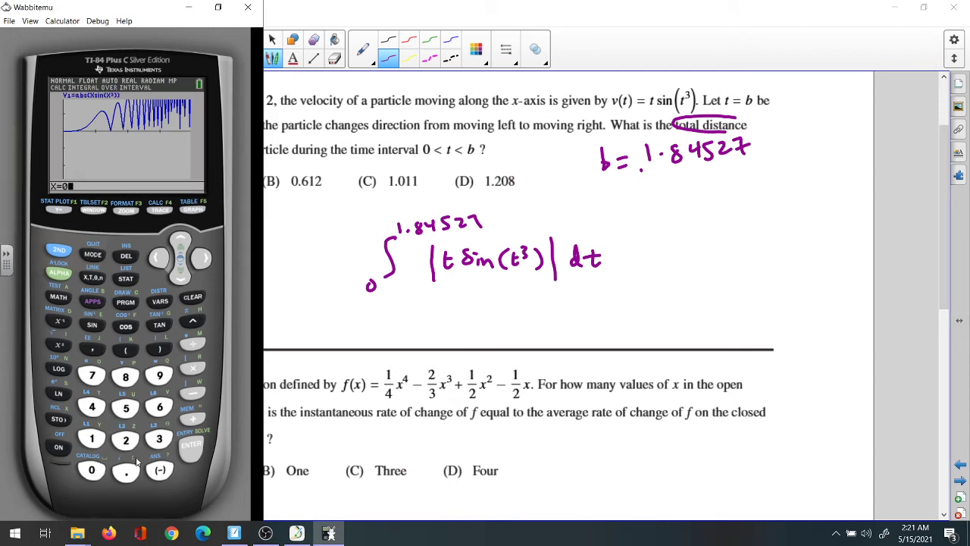
click(192, 448)
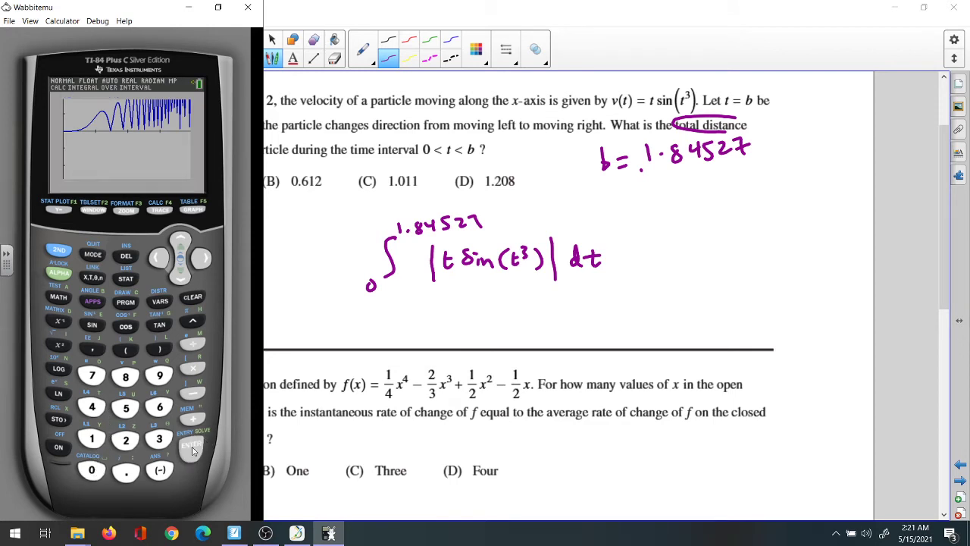
Evaluate the integral with upper limit 1.84527 and circle answer choice (C) of problem 87 in SMART Notebook.
click(91, 439)
click(124, 474)
click(124, 378)
click(91, 407)
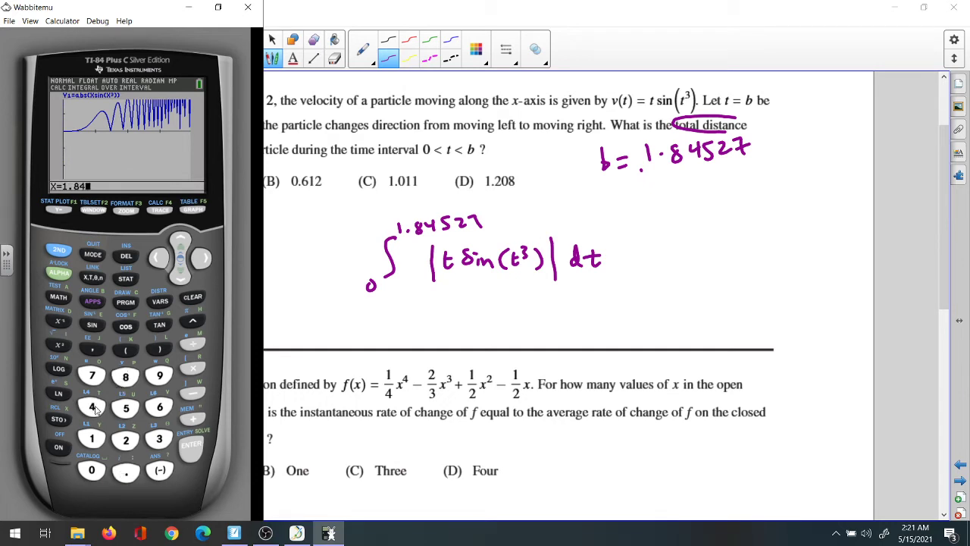
click(125, 408)
click(126, 439)
click(190, 453)
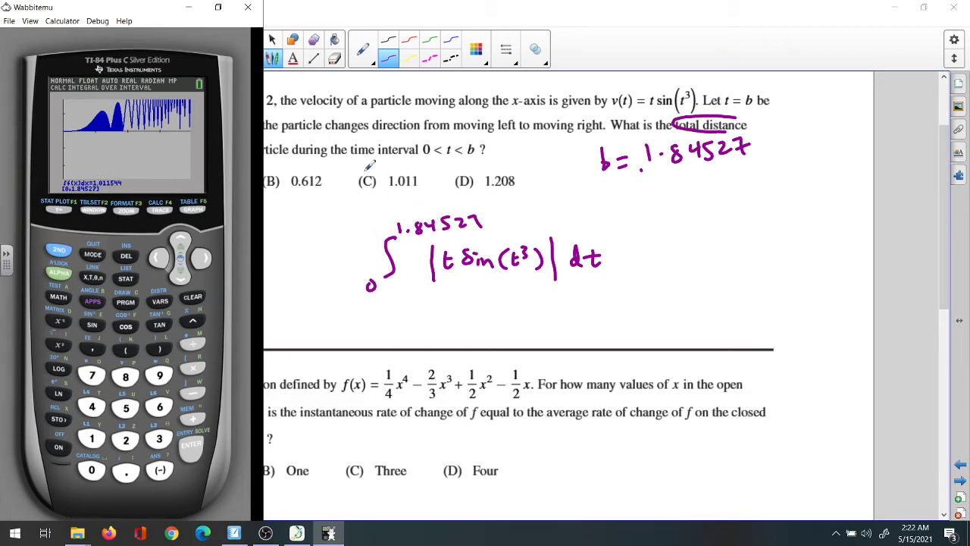
mouse_move(374, 168)
mouse_down()
mouse_move(353, 192)
mouse_move(386, 196)
mouse_up()
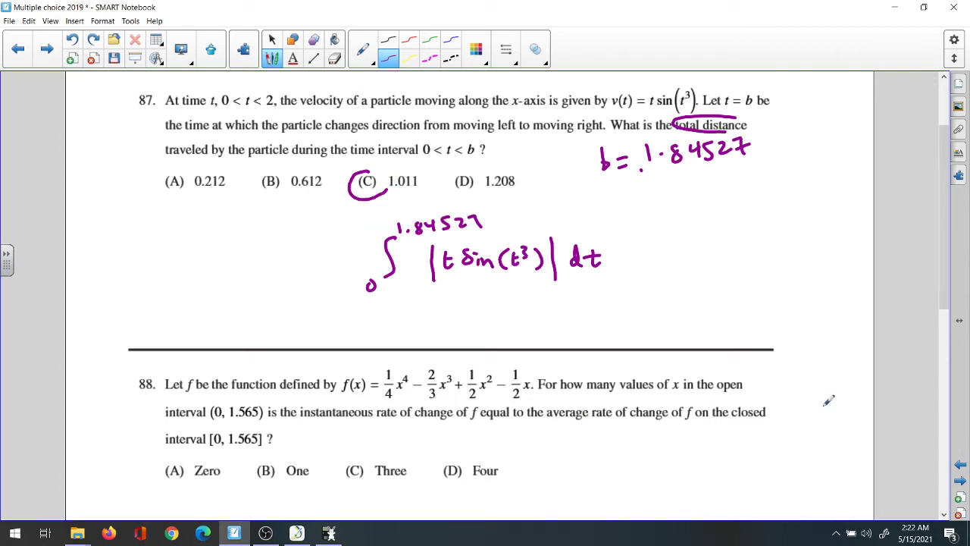
Handwrite the average rate of change fraction, f(1.565) − f(0) over 1.565 − 0, in purple below the answer choices of problem 88.
drag(945, 282, 955, 371)
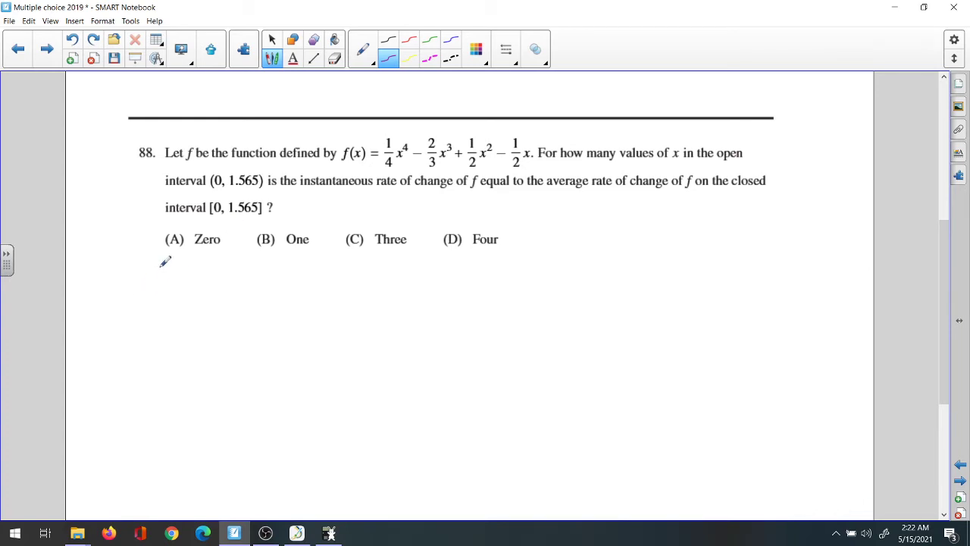
mouse_move(160, 262)
mouse_down()
mouse_move(157, 288)
mouse_move(170, 275)
mouse_move(176, 285)
mouse_move(241, 275)
mouse_up()
click(199, 276)
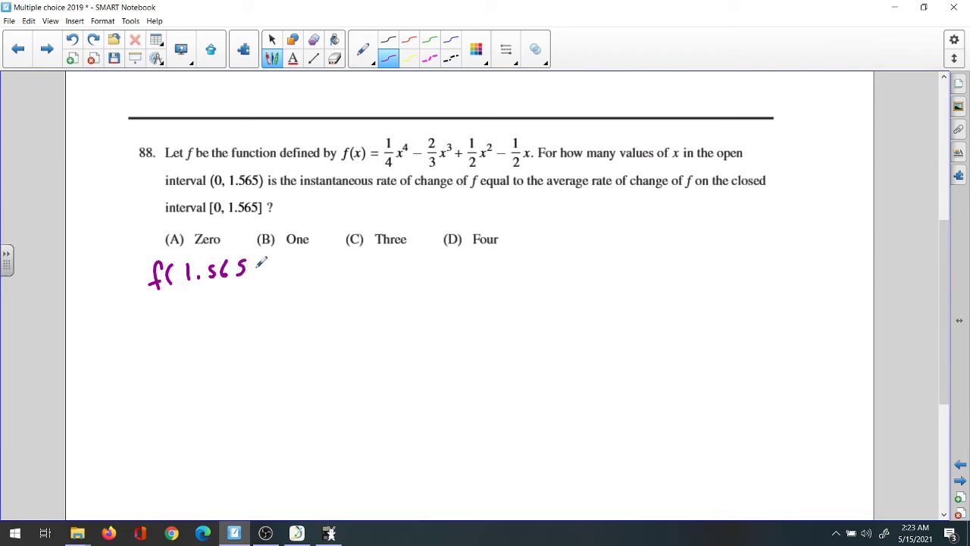
mouse_move(255, 254)
mouse_down()
mouse_move(255, 279)
mouse_move(279, 269)
mouse_move(286, 282)
mouse_move(303, 269)
mouse_move(307, 277)
mouse_move(320, 256)
mouse_move(315, 269)
mouse_up()
drag(322, 260, 325, 279)
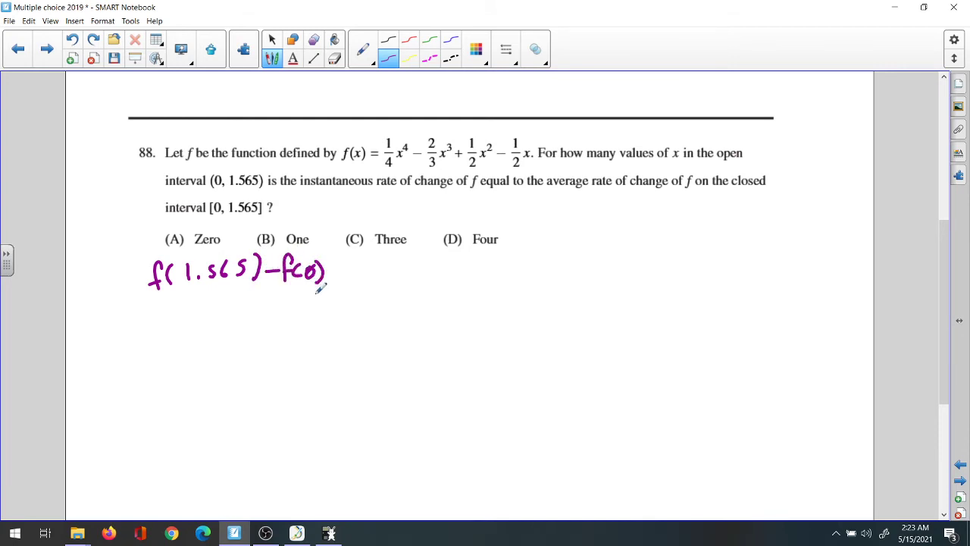
mouse_move(312, 290)
mouse_down()
mouse_move(169, 303)
mouse_move(191, 321)
mouse_move(218, 321)
mouse_move(221, 309)
mouse_move(237, 318)
mouse_move(260, 303)
mouse_move(253, 318)
mouse_move(299, 307)
mouse_up()
click(199, 318)
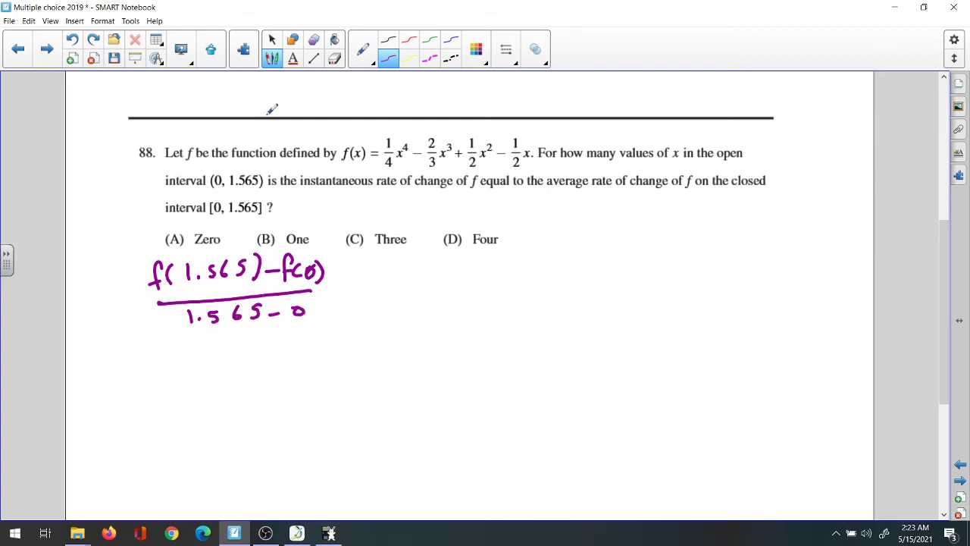
Move the handwritten average rate of change fraction to the right half of the page, below choice (D) of problem 88.
click(271, 39)
mouse_move(135, 259)
mouse_down()
mouse_move(219, 265)
mouse_move(202, 222)
mouse_move(161, 244)
mouse_move(108, 249)
mouse_move(201, 250)
mouse_move(144, 245)
mouse_up()
click(157, 276)
click(79, 347)
drag(200, 316, 575, 321)
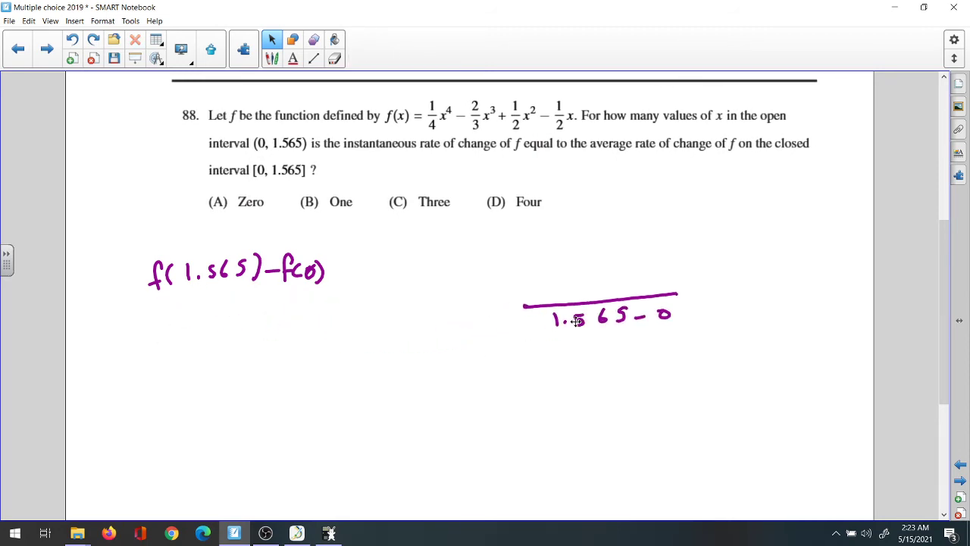
drag(302, 270, 659, 266)
drag(237, 282, 556, 269)
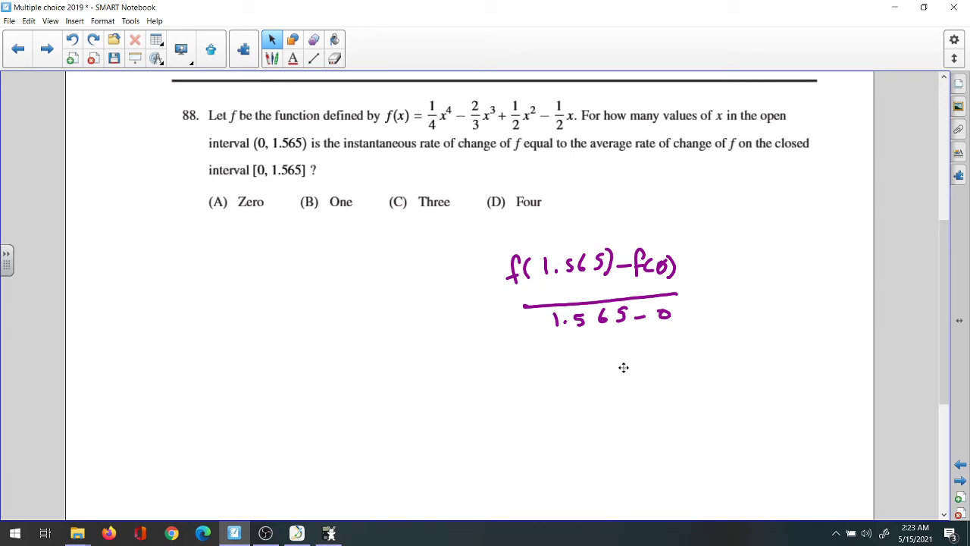